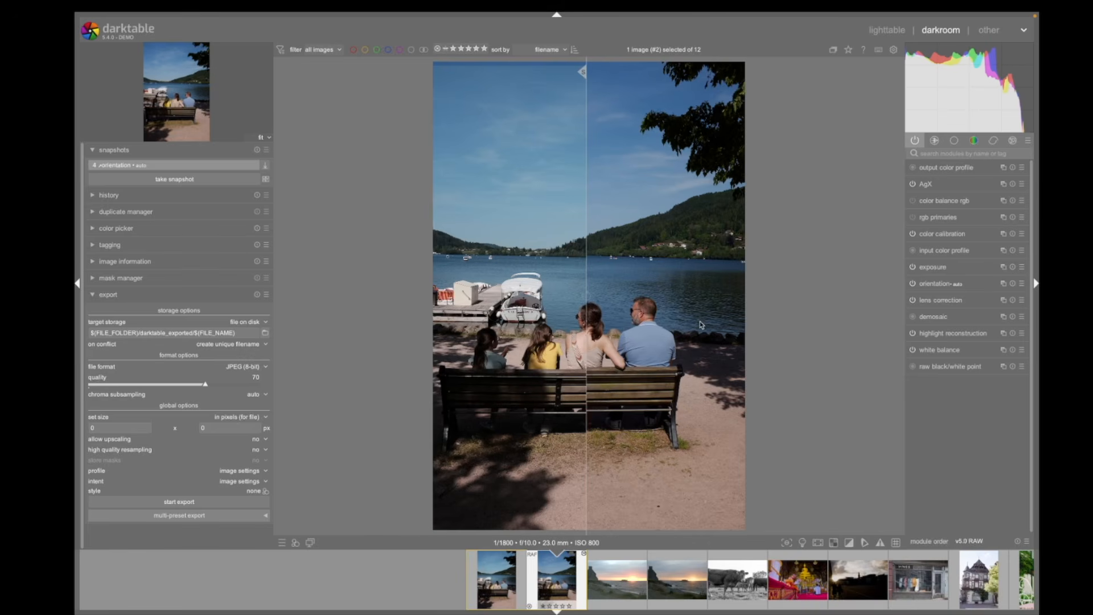
- Hide the snapshot comparison and view the photo with AgX switched off and back on, expanding the AgX settings
{"action": "left_click", "coordinate": [172, 166]}
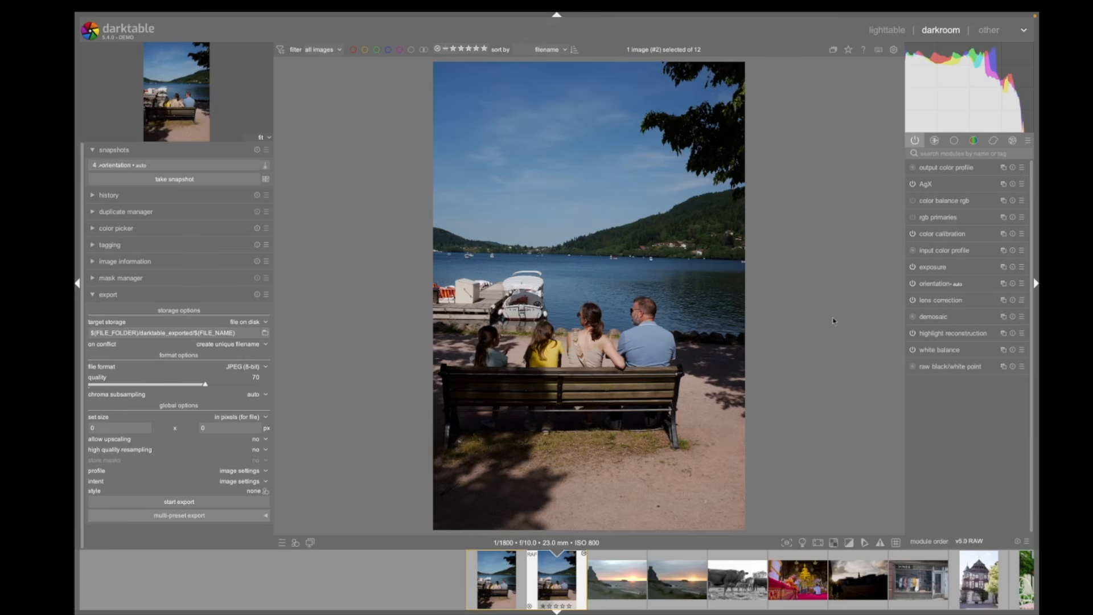
{"action": "left_click", "coordinate": [913, 185]}
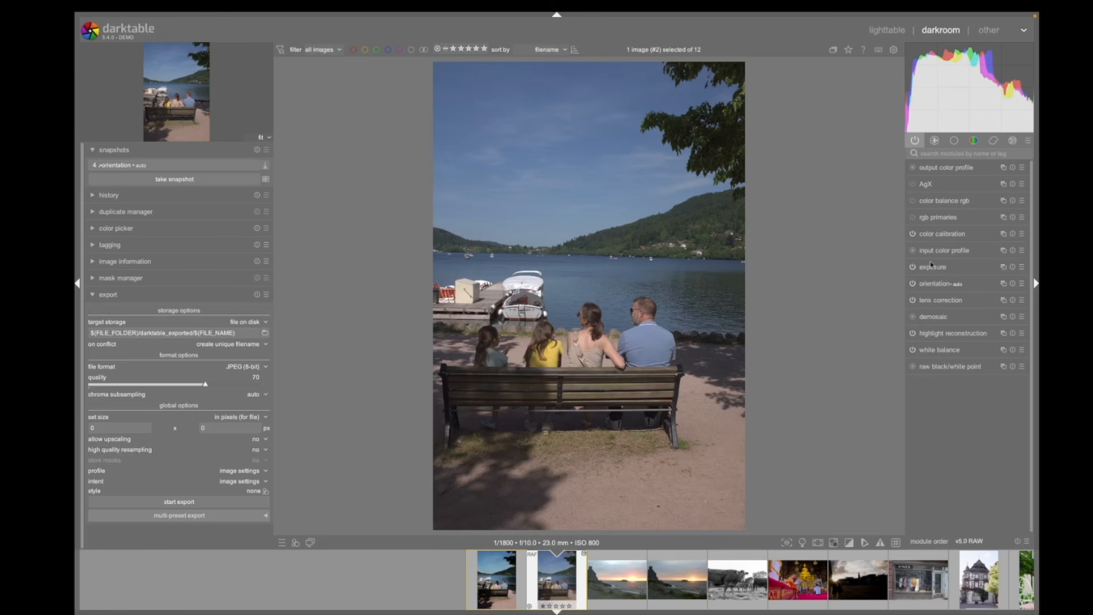
{"action": "mouse_move", "coordinate": [932, 271]}
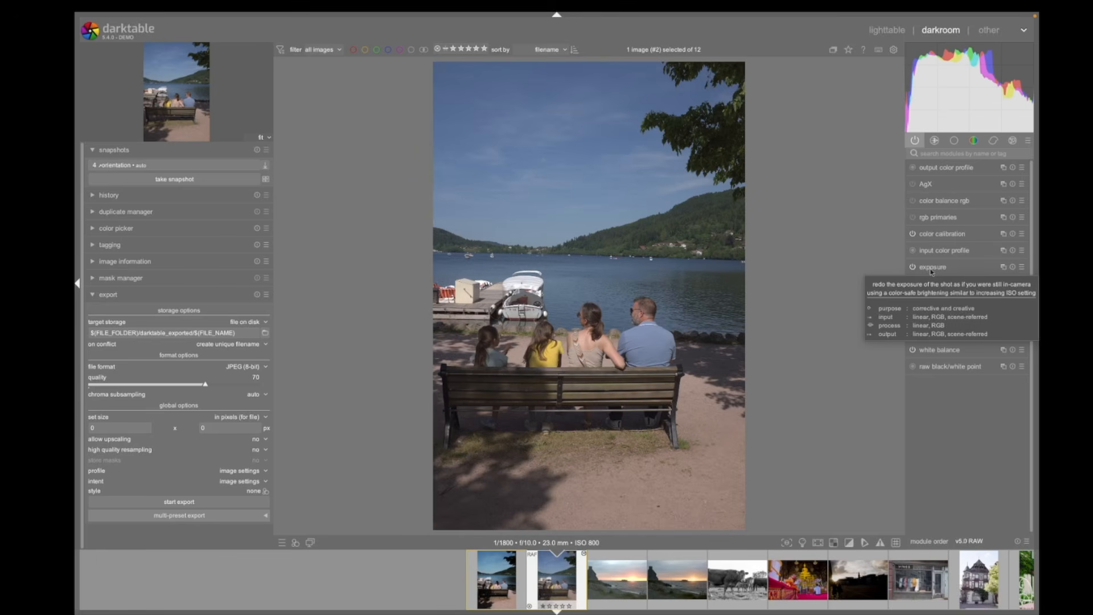
{"action": "mouse_move", "coordinate": [941, 242]}
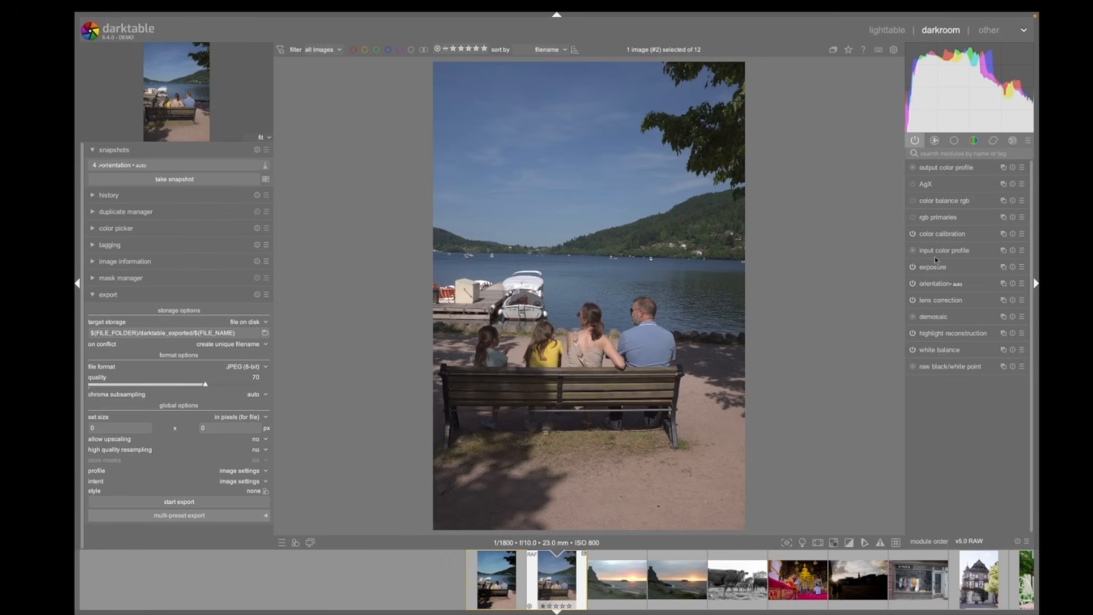
{"action": "left_click", "coordinate": [928, 184]}
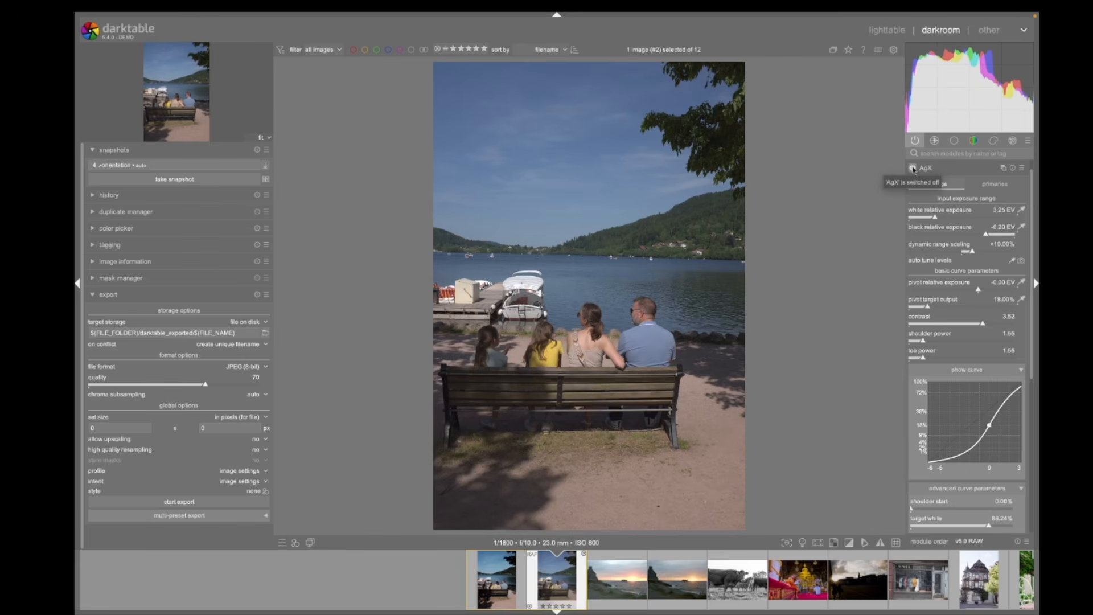
{"action": "left_click", "coordinate": [914, 169]}
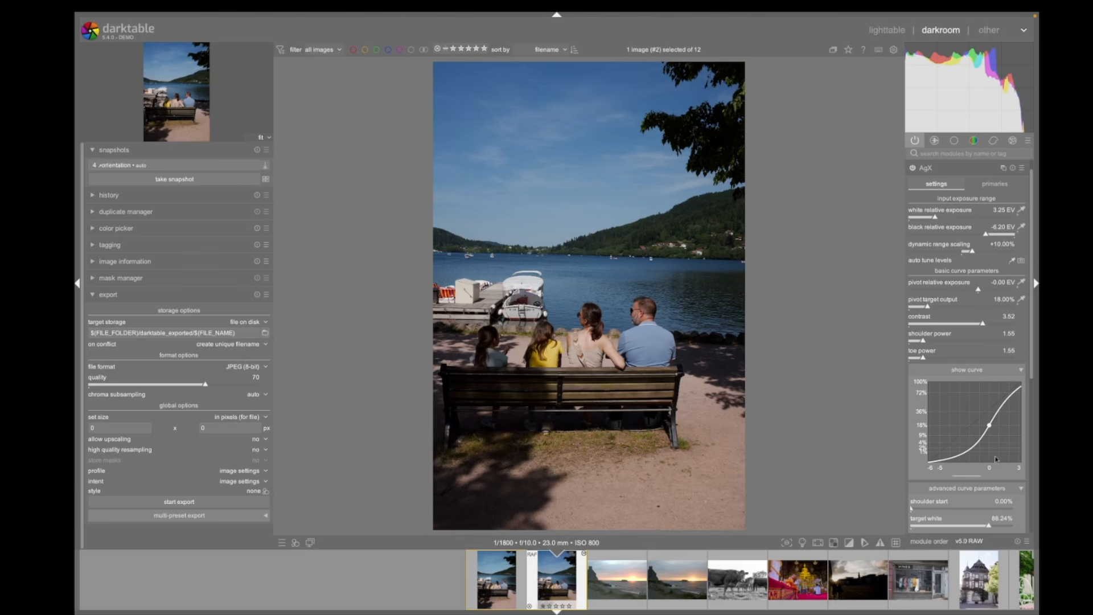
- Set the target white to 88.97% in the advanced curve parameters of AgX
{"action": "left_click_drag", "start_coordinate": [1032, 335], "coordinate": [1025, 384]}
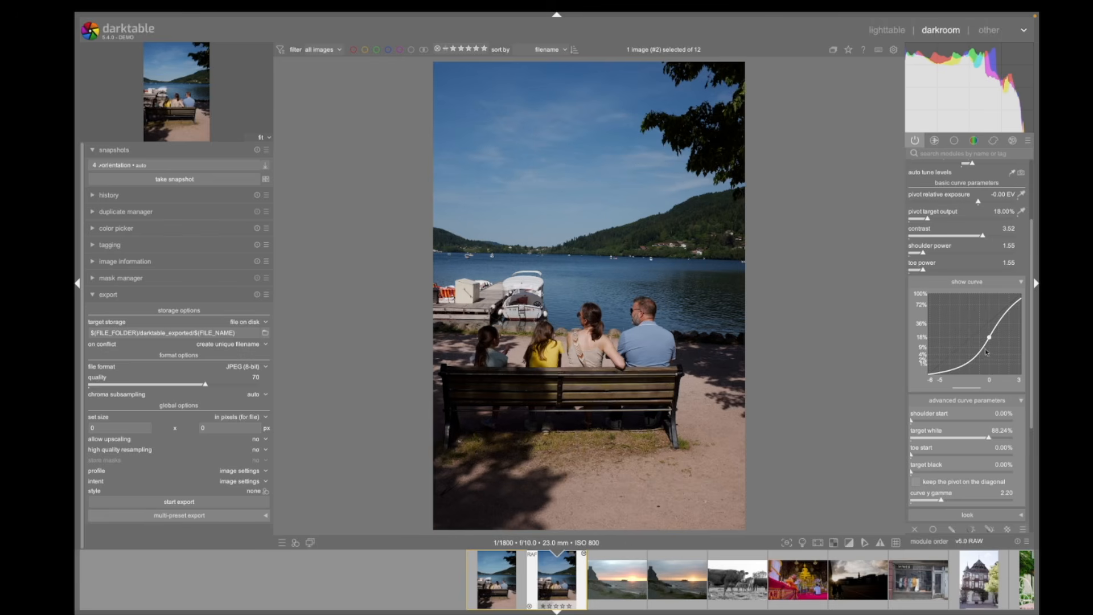
{"action": "left_click", "coordinate": [968, 401]}
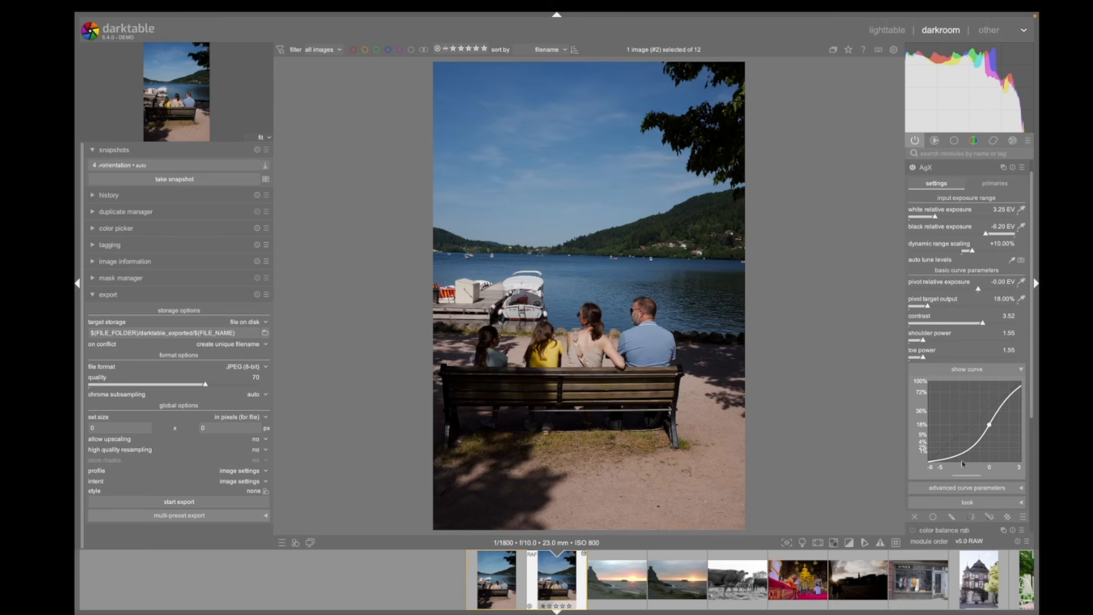
{"action": "left_click", "coordinate": [970, 488]}
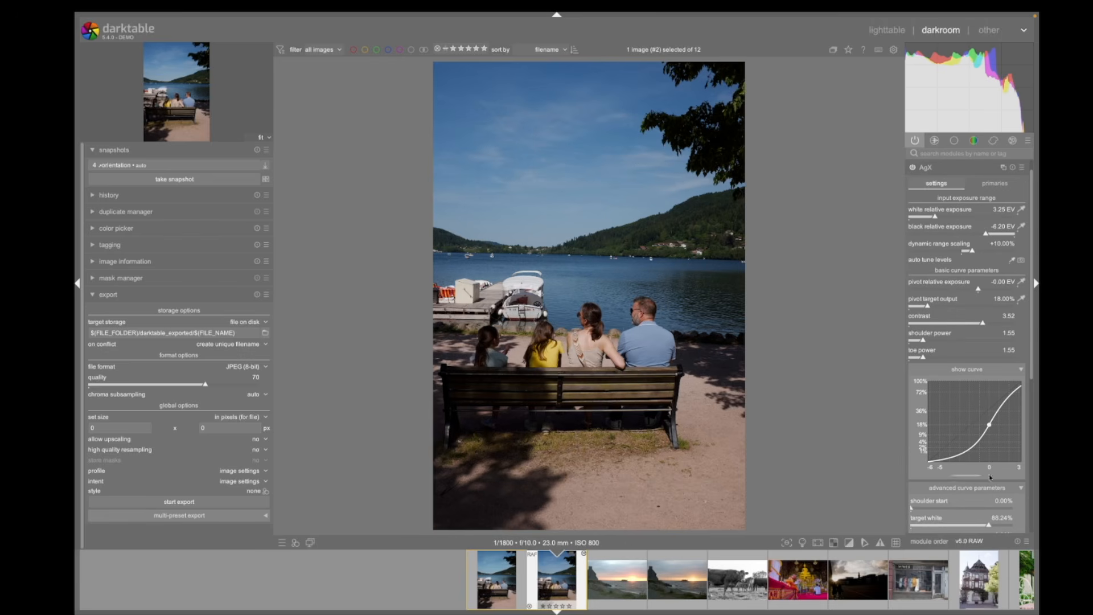
{"action": "scroll", "coordinate": [1023, 414], "scroll_direction": "down", "scroll_amount": 3}
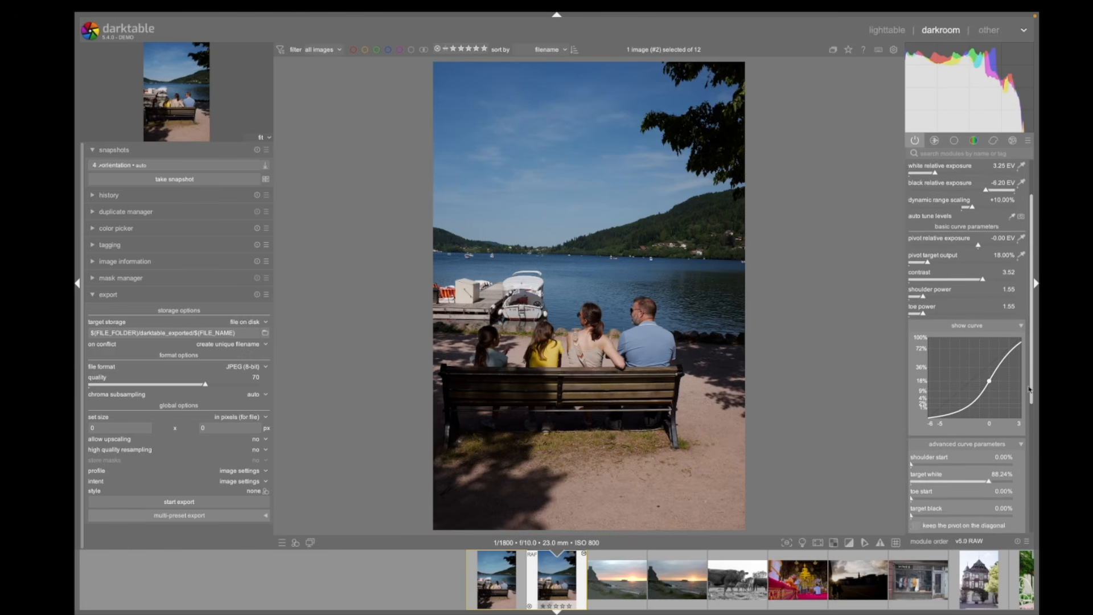
{"action": "mouse_move", "coordinate": [989, 429]}
{"action": "left_mouse_down"}
{"action": "mouse_move", "coordinate": [1003, 432]}
{"action": "mouse_move", "coordinate": [991, 432]}
{"action": "left_mouse_up"}
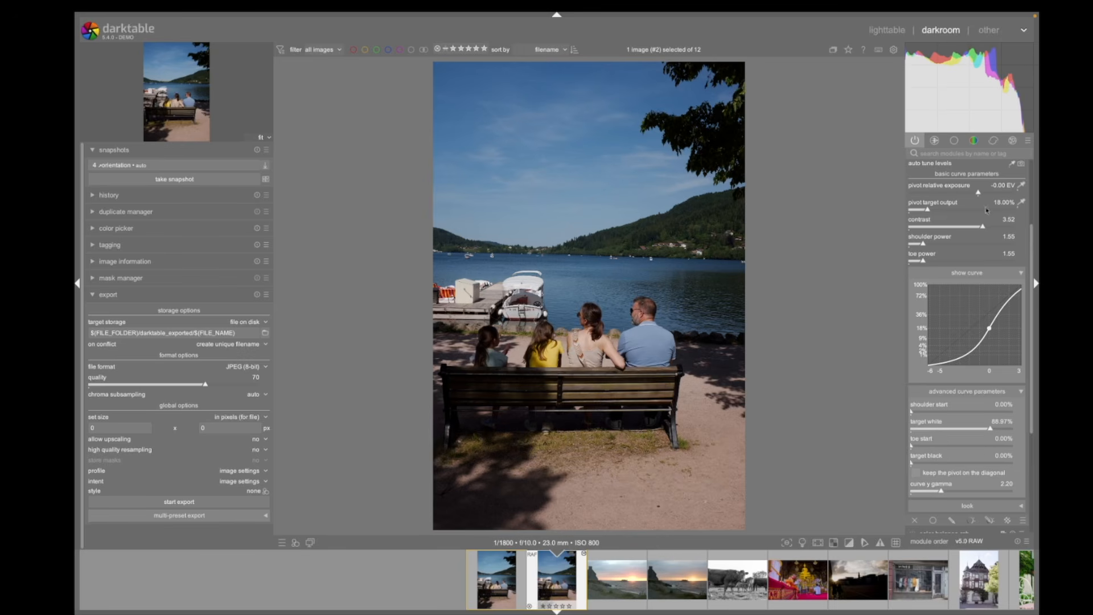
- Compare the photo with AgX off and on, leaving AgX on and its settings collapsed
{"action": "scroll", "coordinate": [1031, 245], "scroll_direction": "up", "scroll_amount": 3}
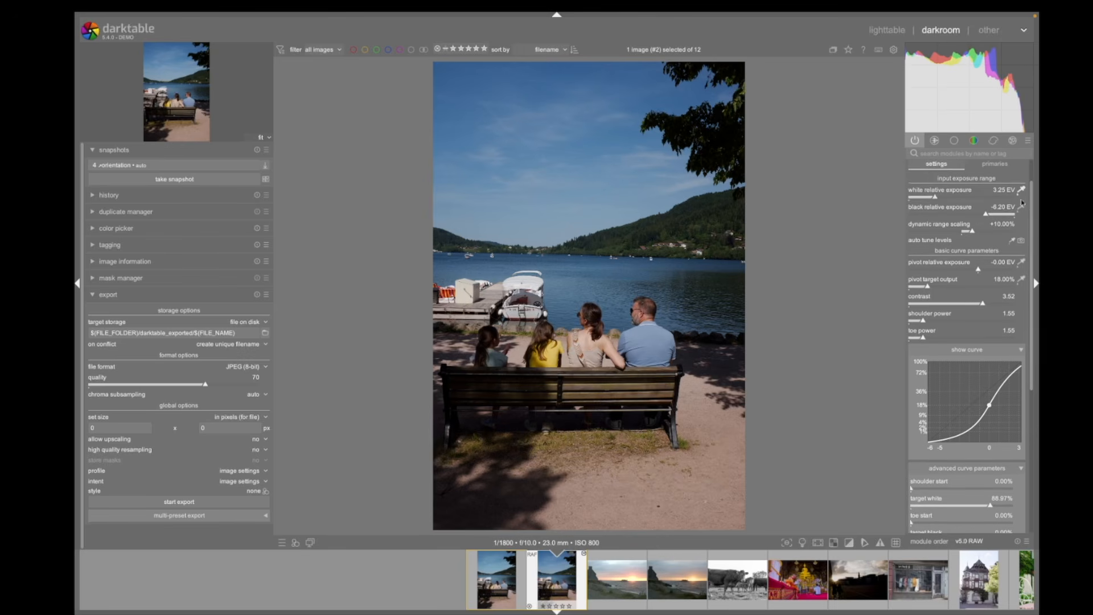
{"action": "scroll", "coordinate": [1028, 210], "scroll_direction": "up", "scroll_amount": 2}
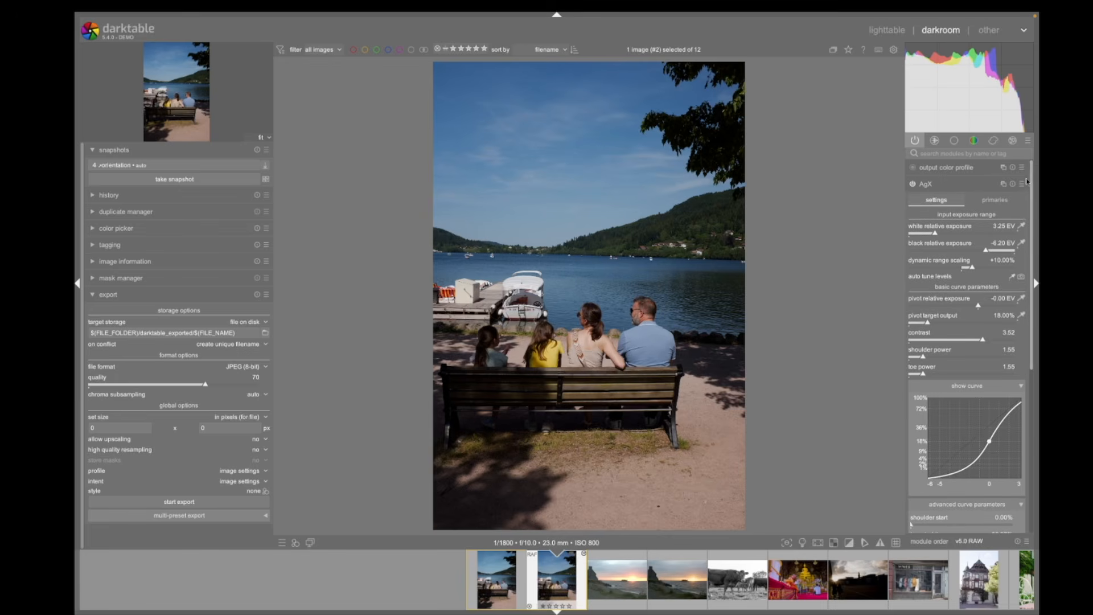
{"action": "left_click", "coordinate": [913, 184]}
{"action": "left_click", "coordinate": [913, 184]}
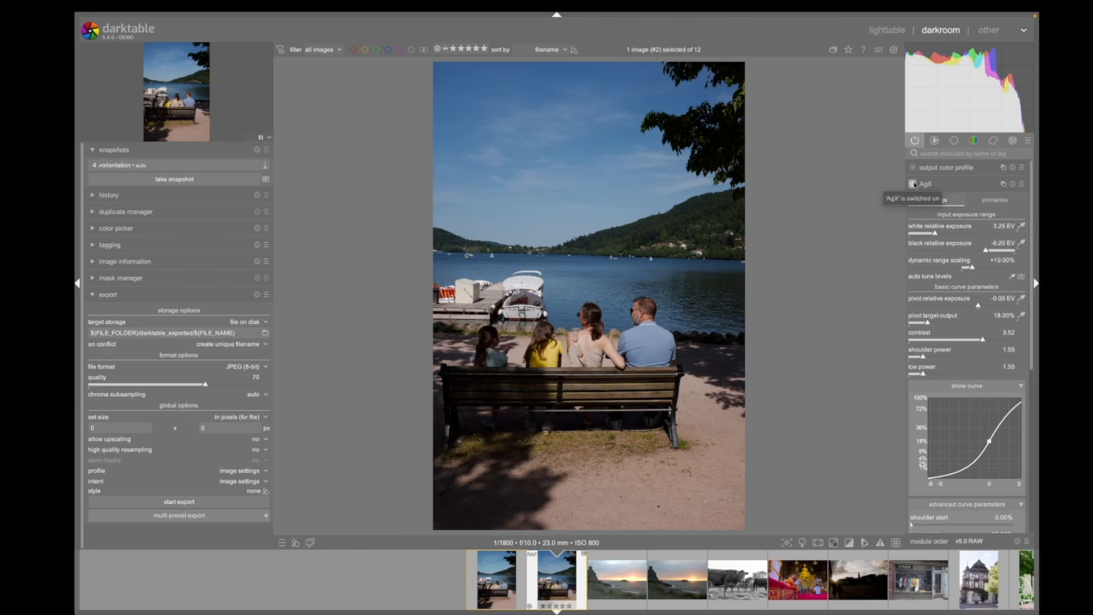
{"action": "left_click", "coordinate": [933, 185]}
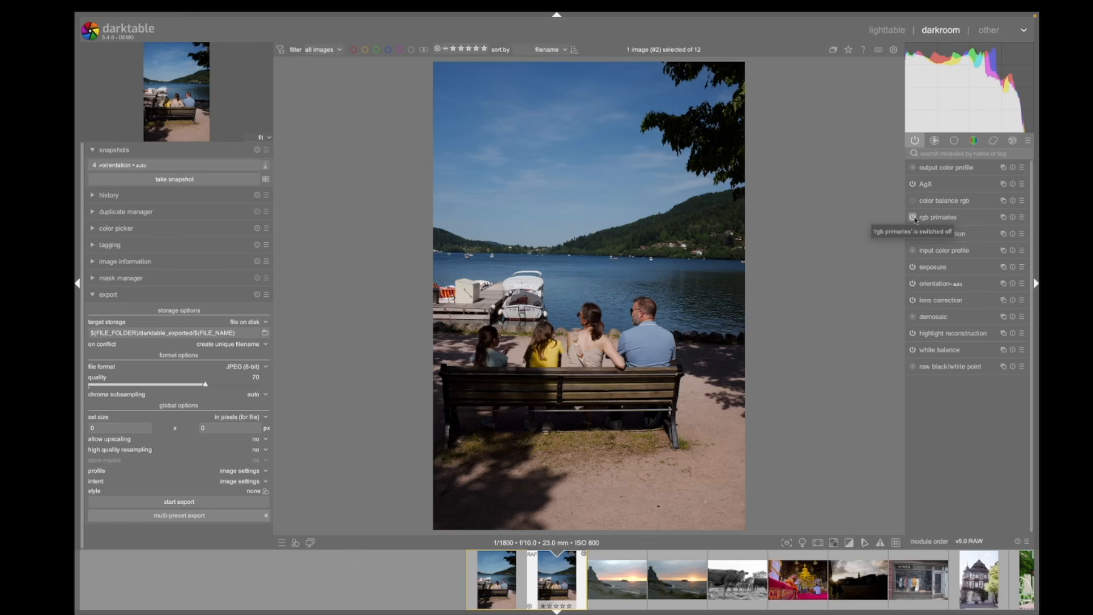
- Expand and enable rgb primaries, and show the saved snapshot as a split comparison divided near the middle of the photo
{"action": "left_click", "coordinate": [934, 220]}
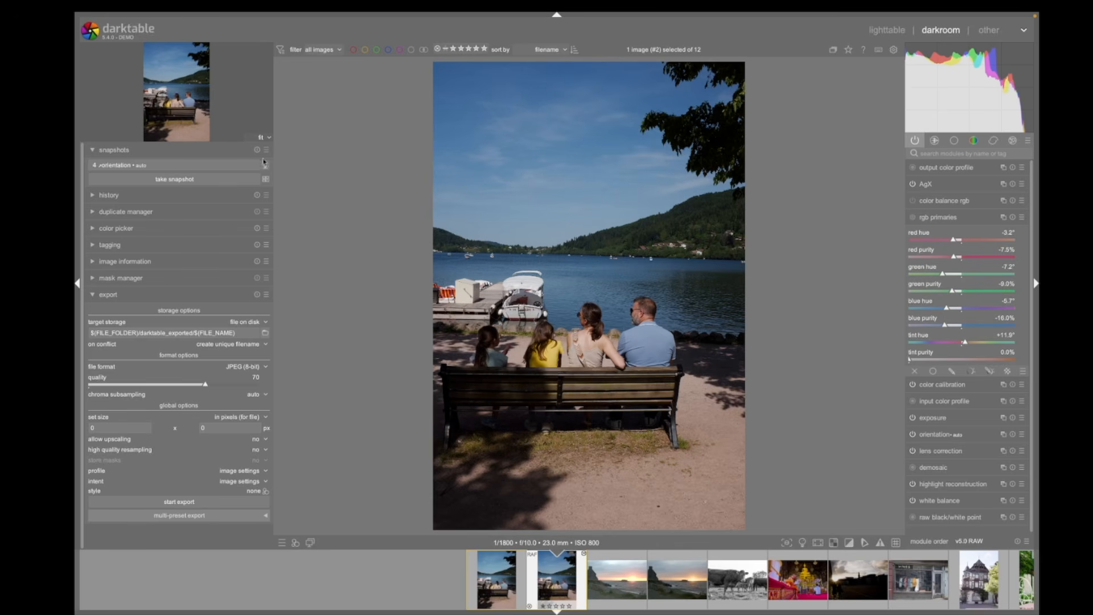
{"action": "left_click", "coordinate": [173, 166]}
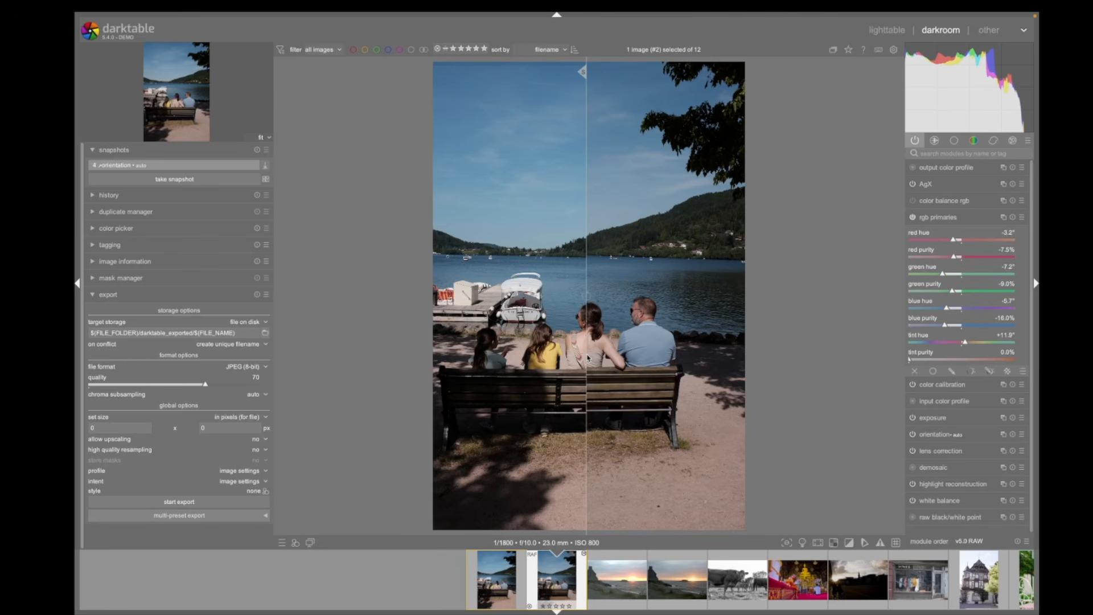
{"action": "mouse_move", "coordinate": [588, 358]}
{"action": "left_mouse_down"}
{"action": "mouse_move", "coordinate": [604, 360]}
{"action": "mouse_move", "coordinate": [587, 368]}
{"action": "left_mouse_up"}
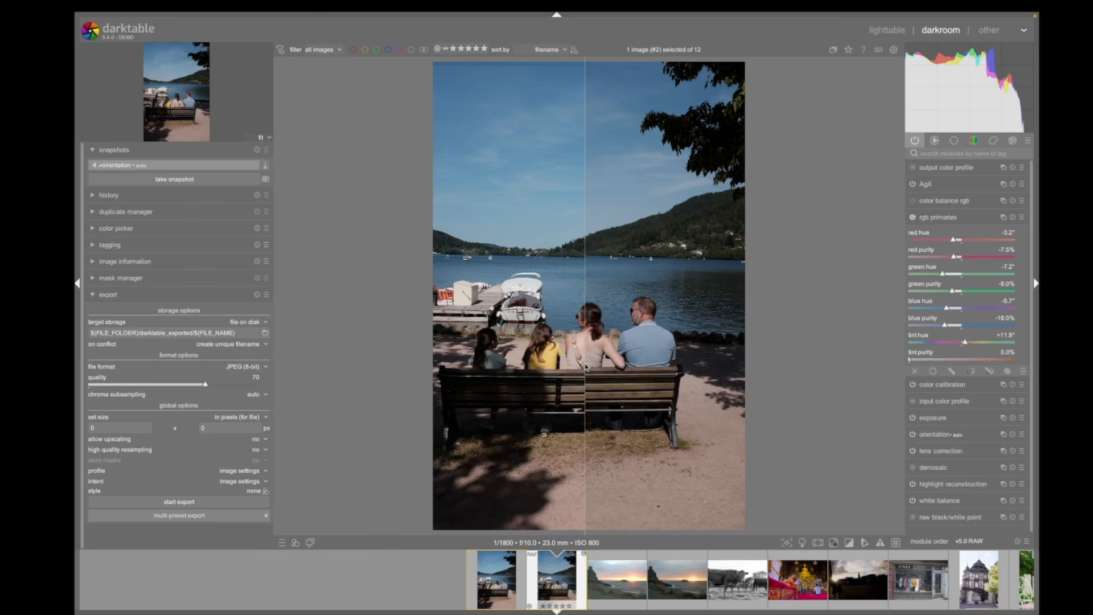
{"action": "mouse_move", "coordinate": [586, 368]}
{"action": "left_mouse_down"}
{"action": "mouse_move", "coordinate": [561, 368]}
{"action": "mouse_move", "coordinate": [594, 372]}
{"action": "mouse_move", "coordinate": [585, 376]}
{"action": "left_mouse_up"}
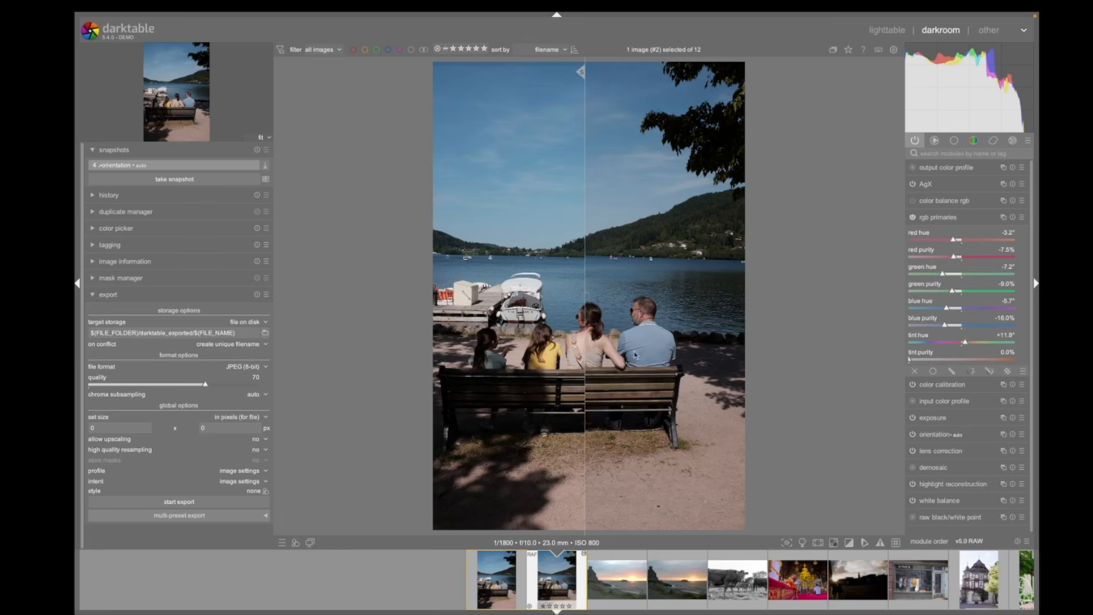
- Toggle rgb primaries off and on repeatedly to compare its color effect against the snapshot, leaving it on
{"action": "left_click", "coordinate": [913, 217]}
{"action": "left_click", "coordinate": [913, 217]}
{"action": "left_click", "coordinate": [913, 217]}
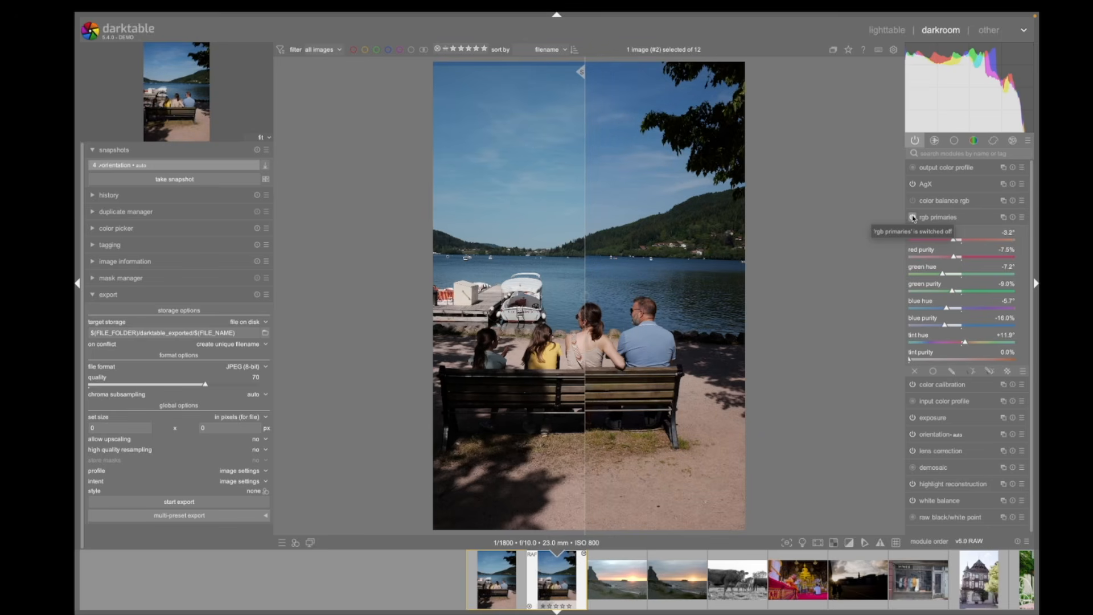
{"action": "left_click", "coordinate": [913, 218]}
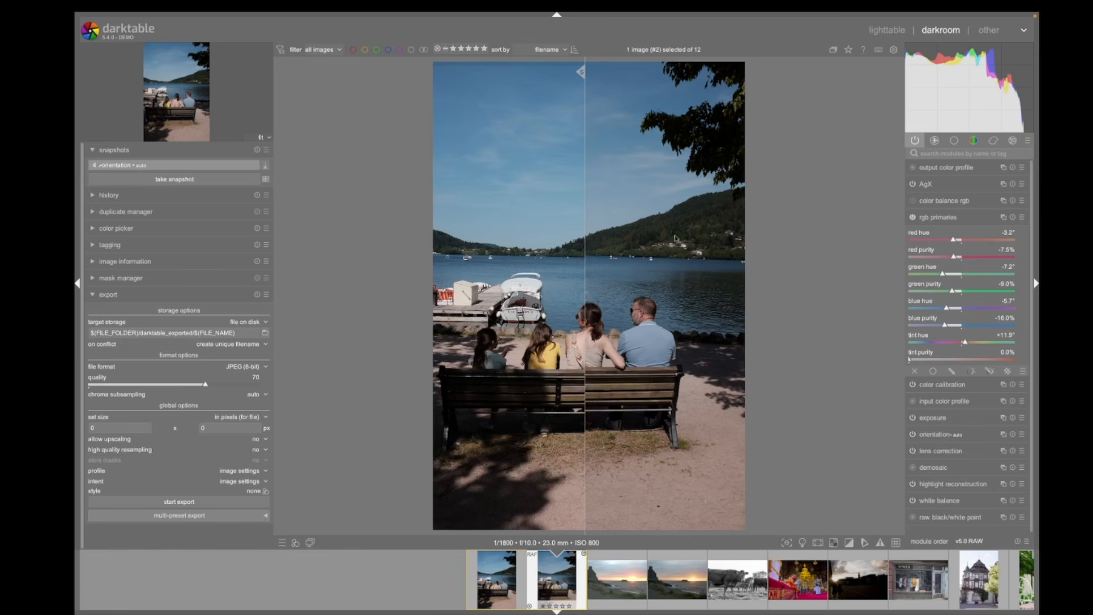
{"action": "left_click", "coordinate": [912, 218]}
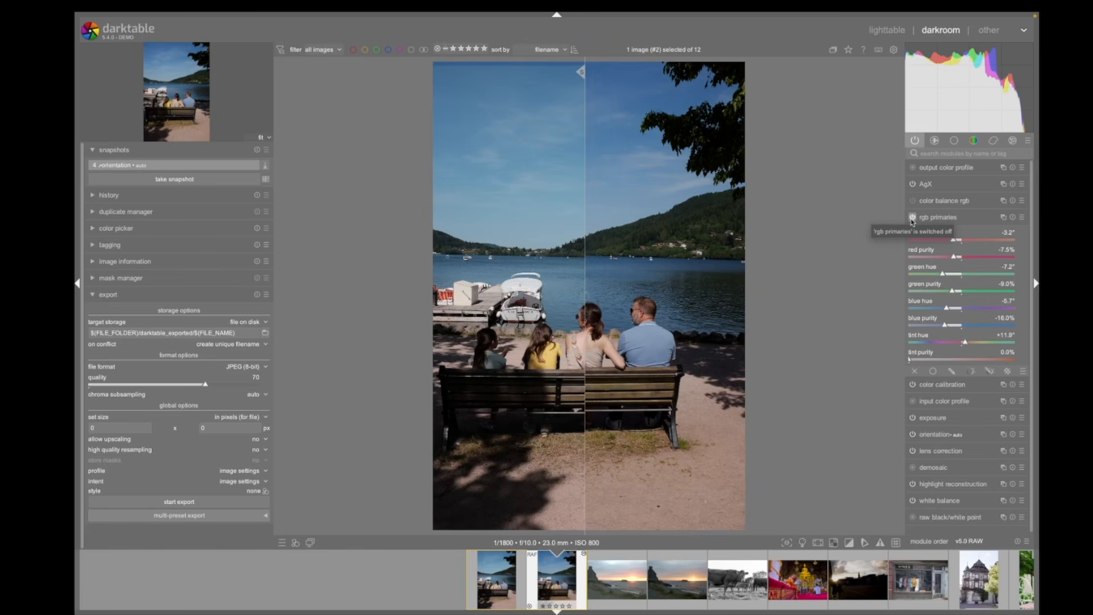
{"action": "left_click", "coordinate": [913, 218]}
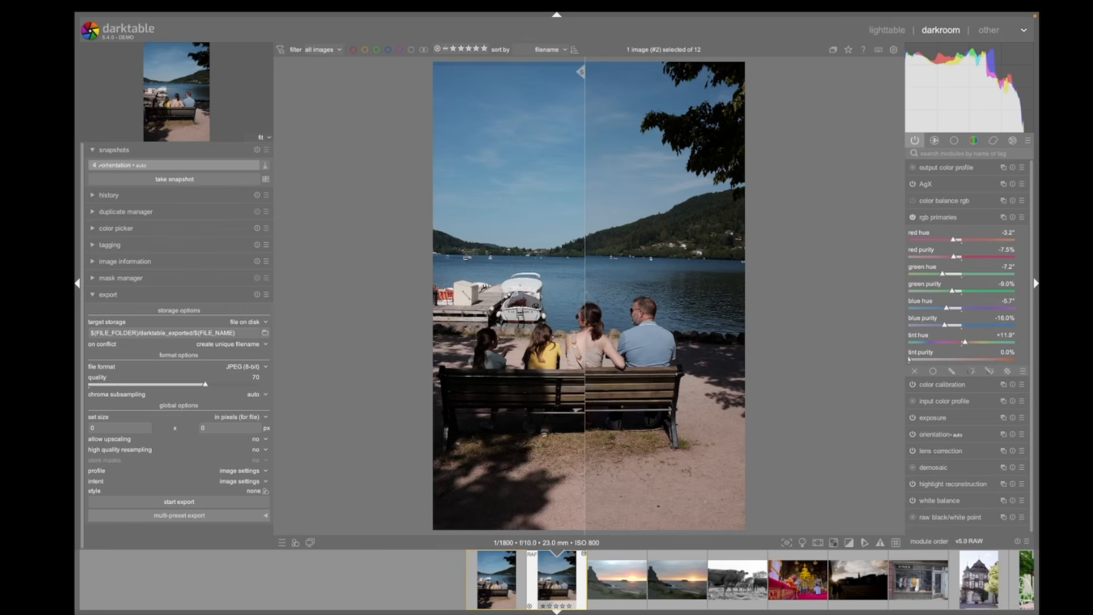
- Review the master settings of color balance rgb, enable the module and collapse it
{"action": "left_click", "coordinate": [934, 201]}
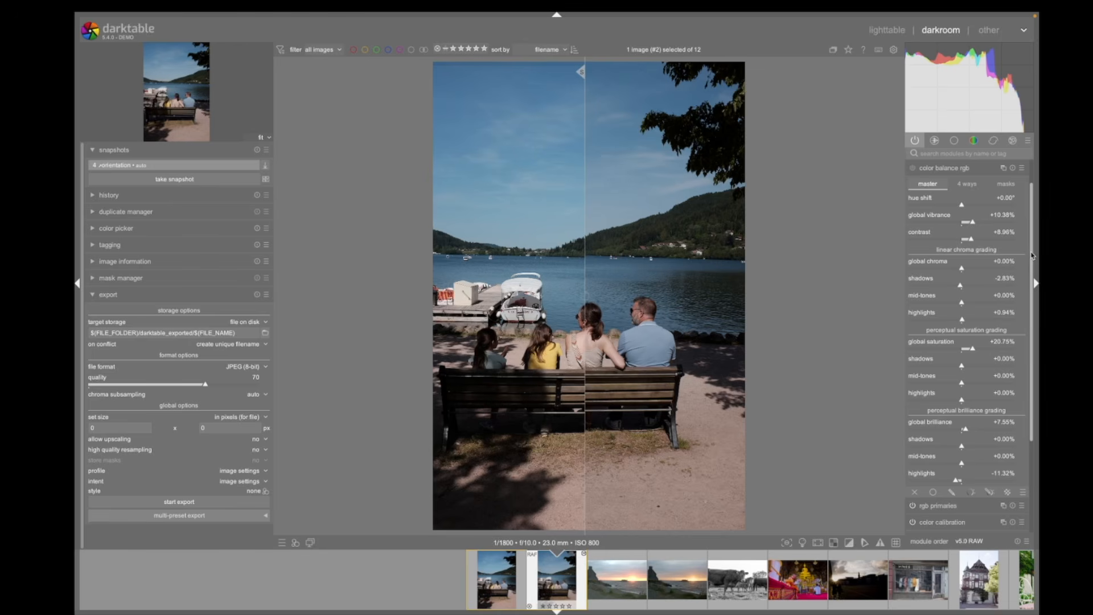
{"action": "scroll", "coordinate": [1032, 261], "scroll_direction": "down", "scroll_amount": 1}
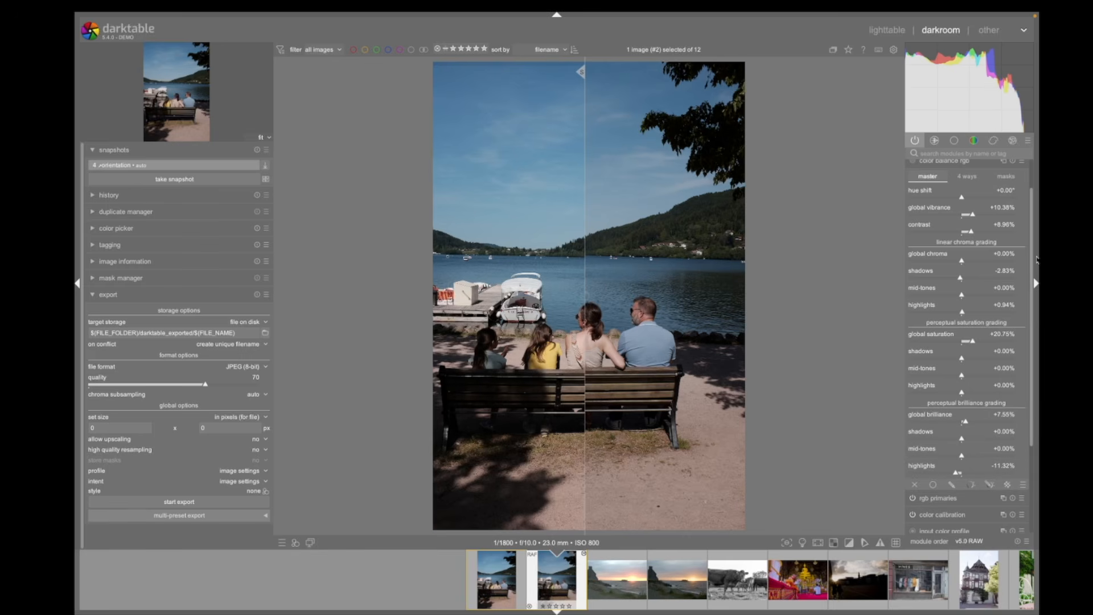
{"action": "scroll", "coordinate": [1033, 255], "scroll_direction": "up", "scroll_amount": 1}
{"action": "scroll", "coordinate": [1034, 255], "scroll_direction": "up", "scroll_amount": 2}
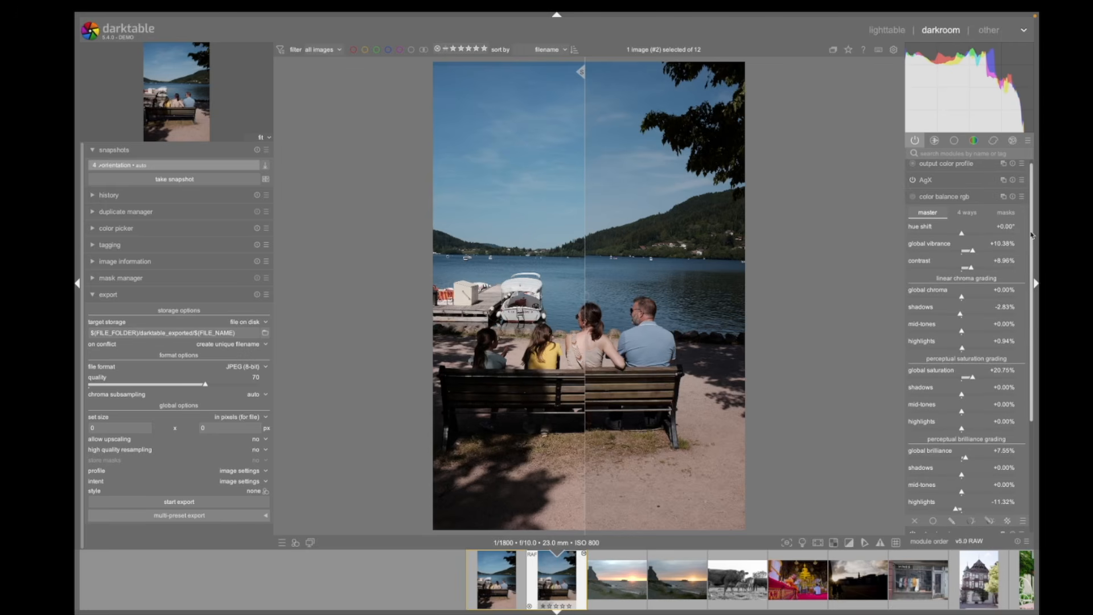
{"action": "left_click", "coordinate": [913, 197]}
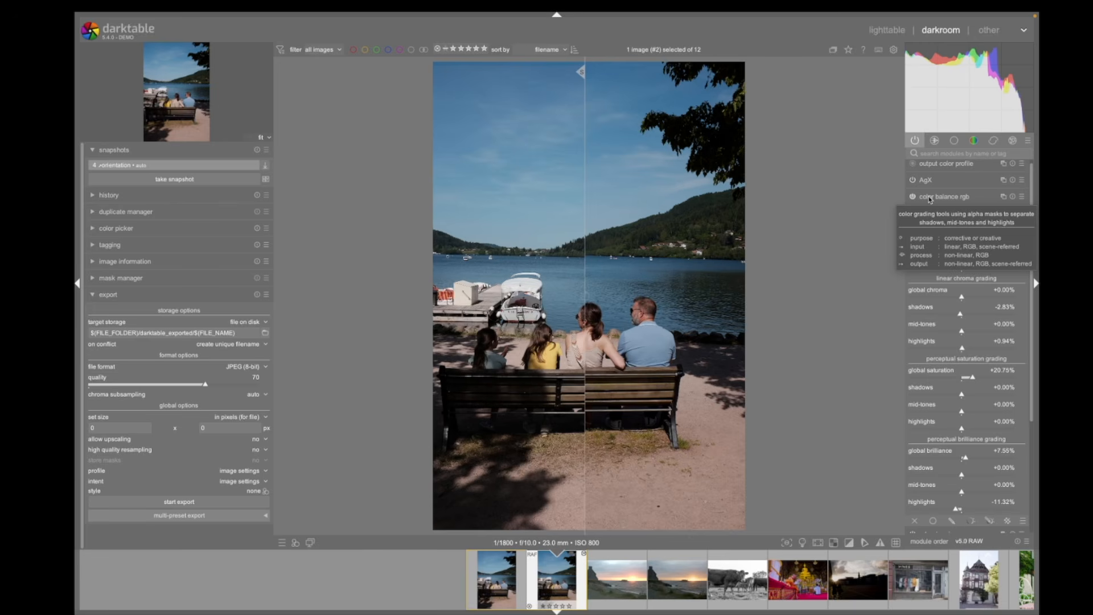
{"action": "left_click", "coordinate": [929, 199]}
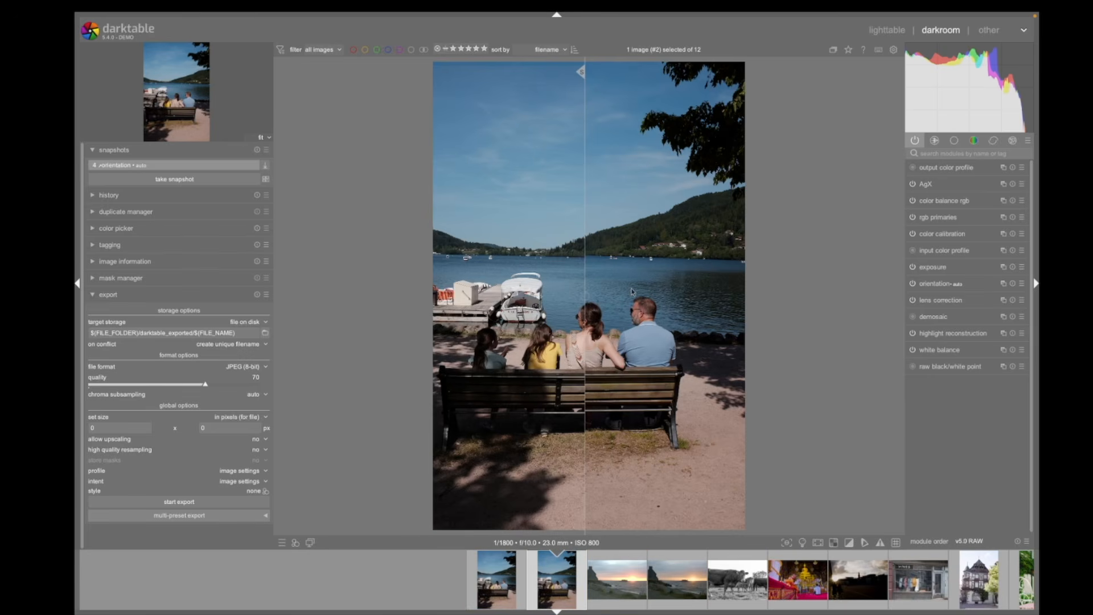
- Switch off both color balance rgb and rgb primaries for the lakeside photo
{"action": "left_click", "coordinate": [913, 201]}
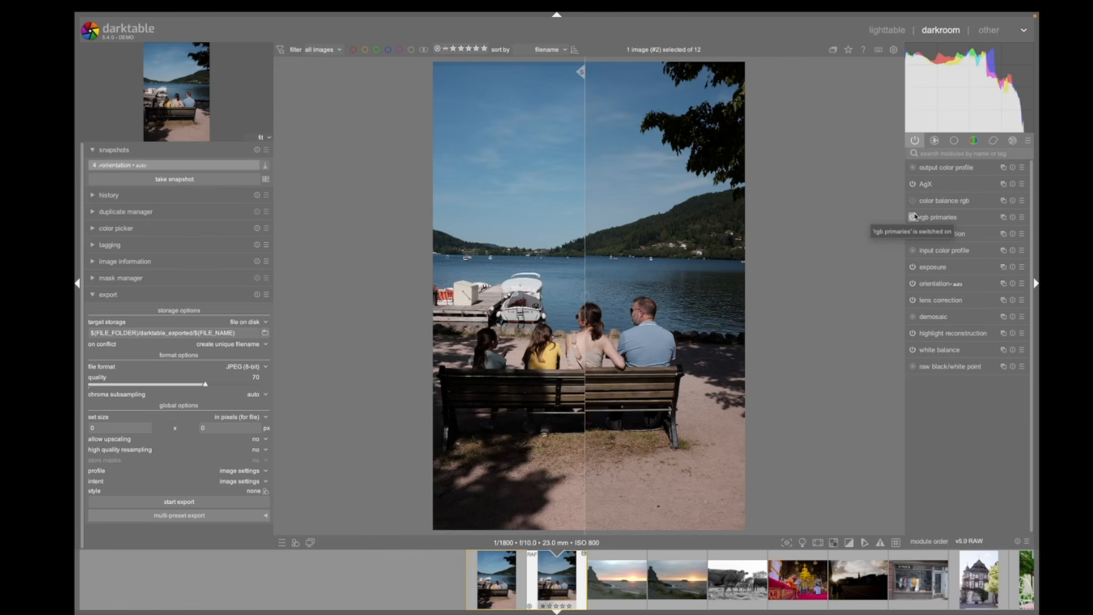
{"action": "left_click", "coordinate": [913, 217]}
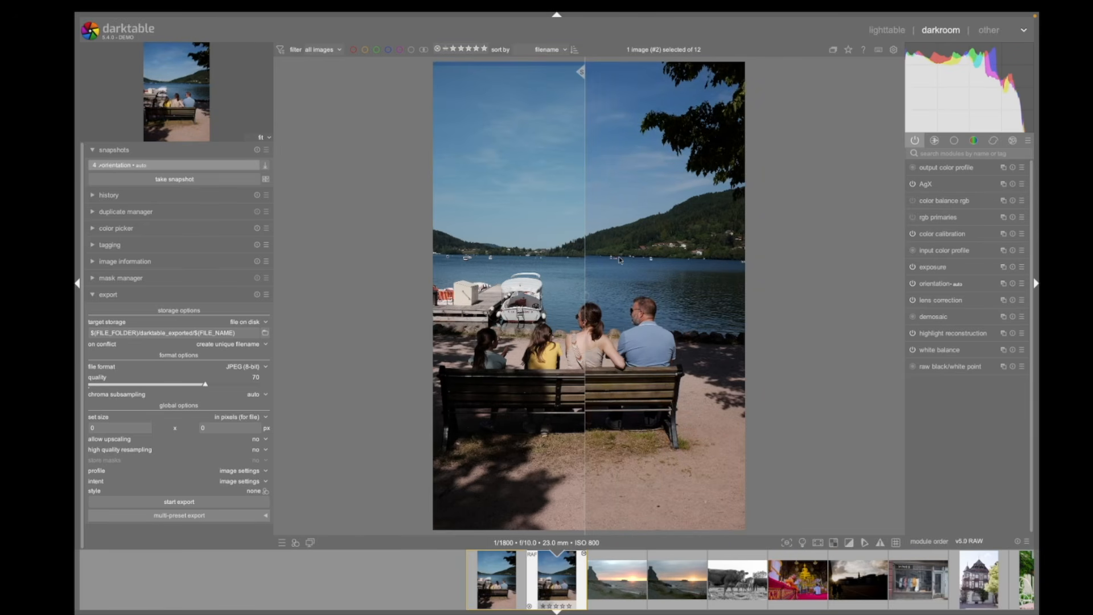